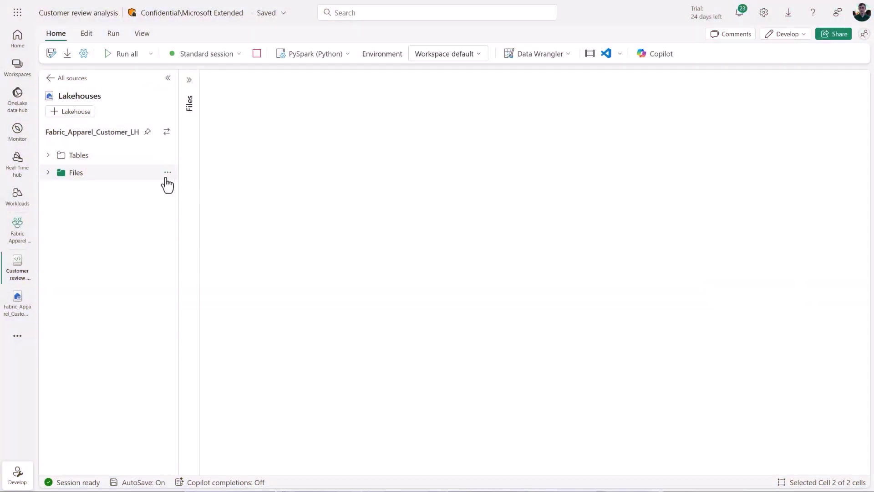
- Expand the lakehouse Files folder to list customer_reviews_apparel.csv, churn_data.csv and resources
{"action": "left_click", "coordinate": [189, 86]}
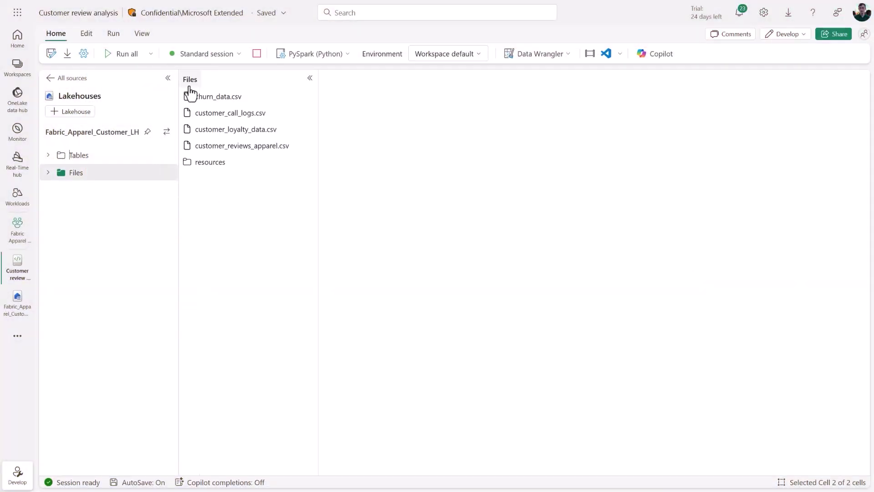
- Generate and run pandas code that loads customer_reviews_apparel.csv
{"action": "left_click", "coordinate": [308, 147]}
{"action": "mouse_move", "coordinate": [331, 161]}
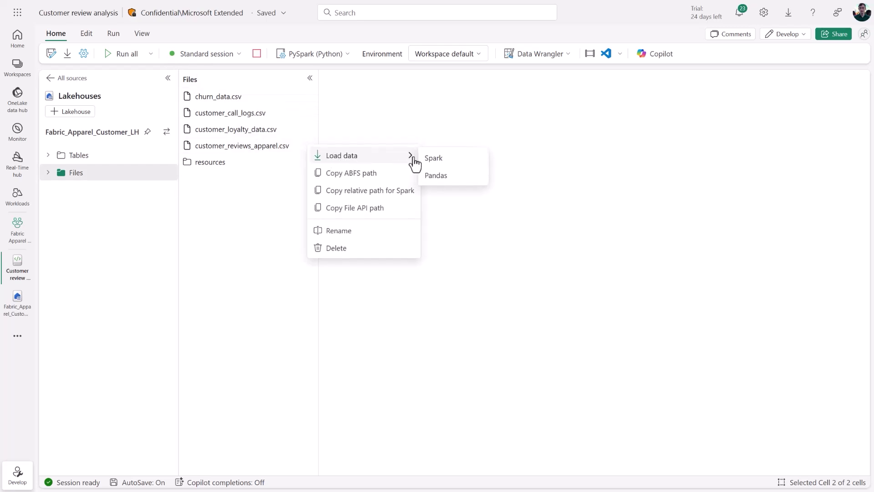
{"action": "left_click", "coordinate": [447, 175]}
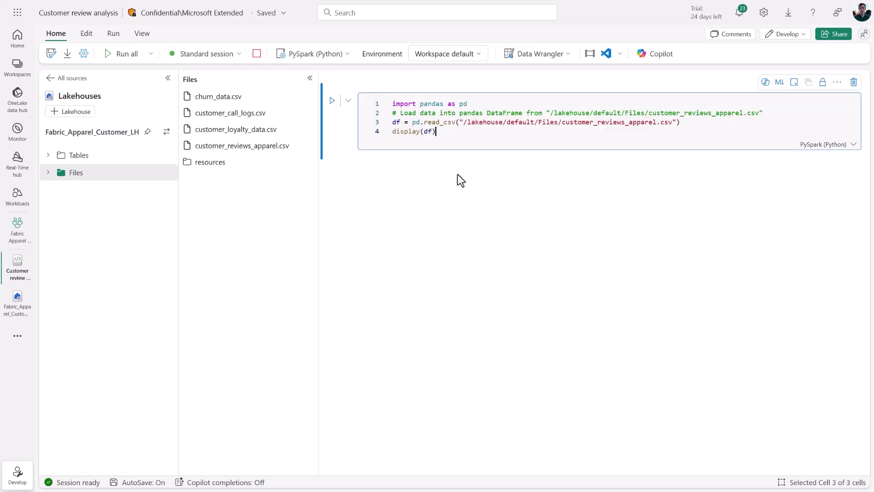
{"action": "key", "text": "ctrl+Return"}
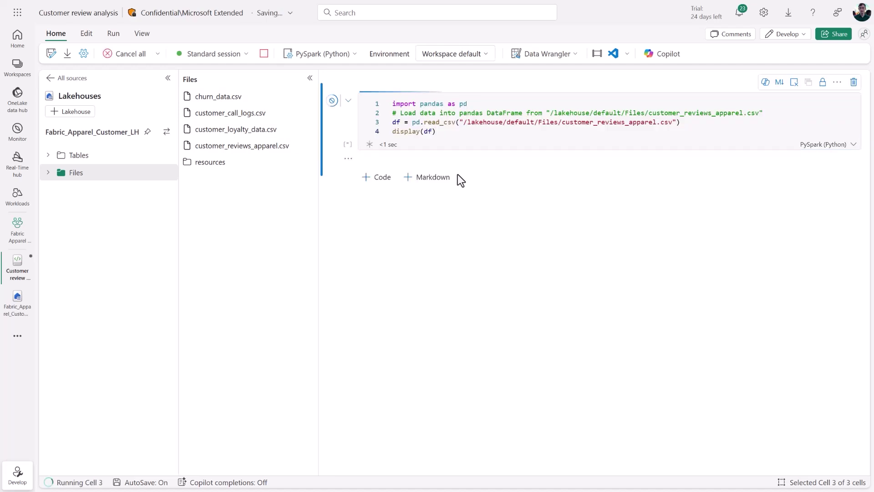
- Collapse the explorer panes and read the reviewBody statistics and first three reviews
{"action": "left_click", "coordinate": [310, 78]}
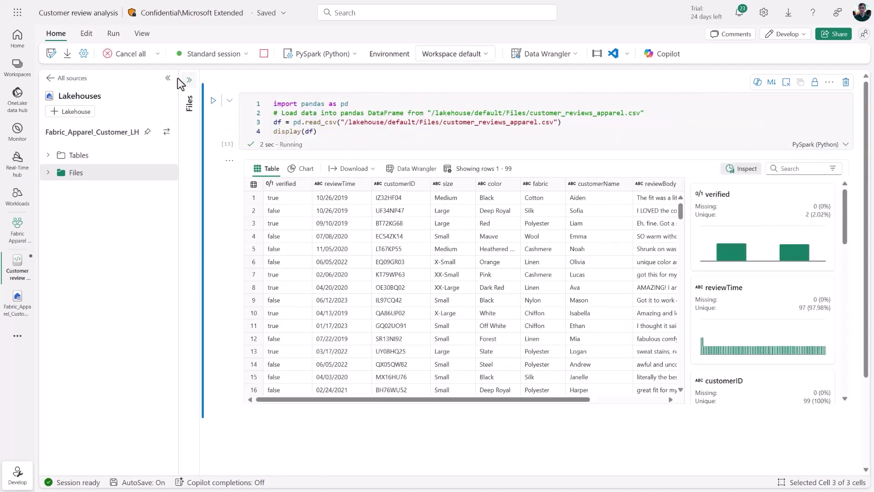
{"action": "left_click", "coordinate": [168, 78]}
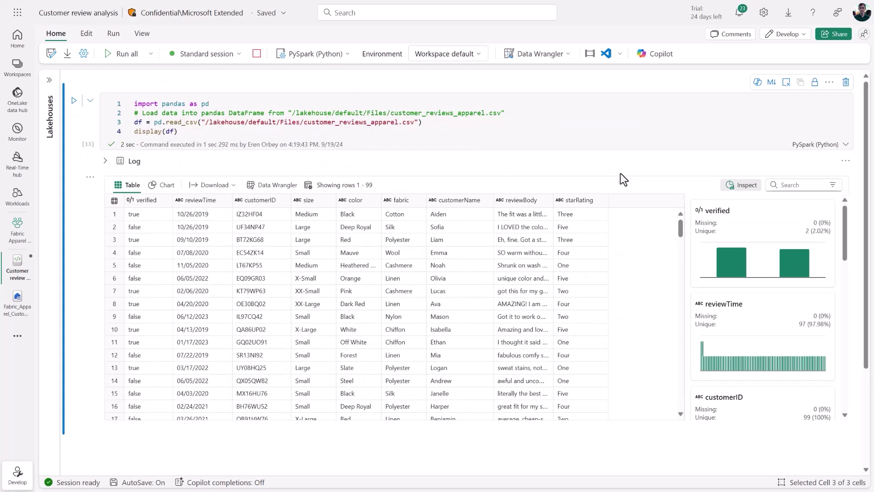
{"action": "left_click", "coordinate": [524, 199]}
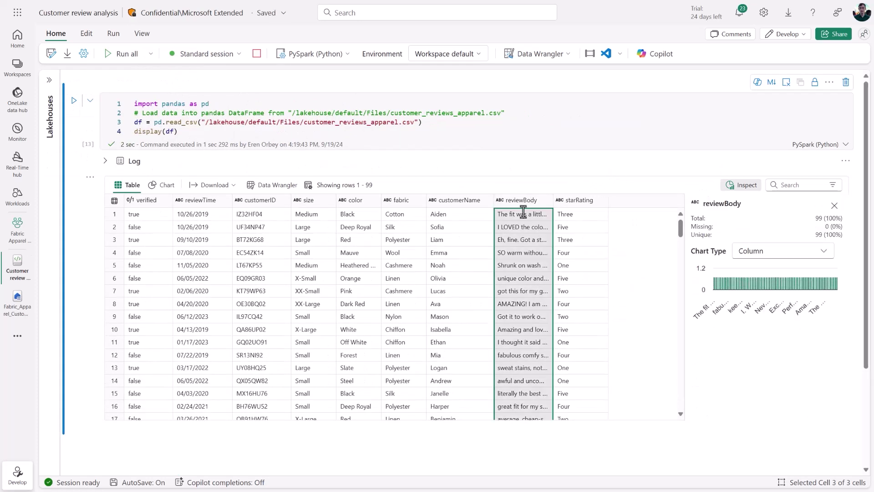
{"action": "left_click", "coordinate": [523, 213]}
{"action": "left_click", "coordinate": [523, 226]}
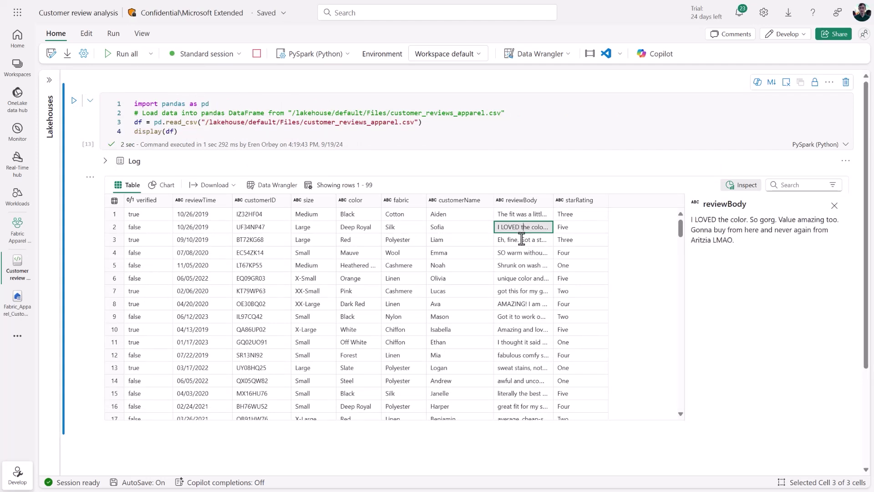
{"action": "left_click", "coordinate": [522, 240]}
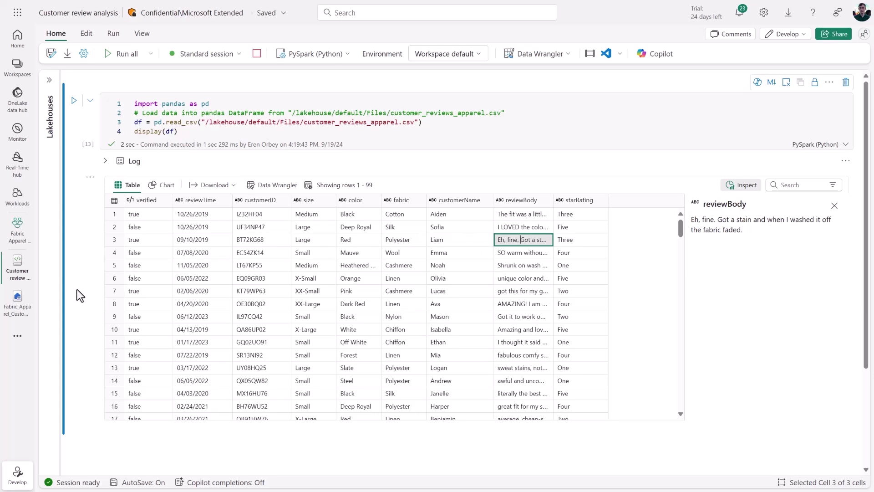
{"action": "scroll", "coordinate": [76, 290], "scroll_direction": "down", "scroll_amount": 3}
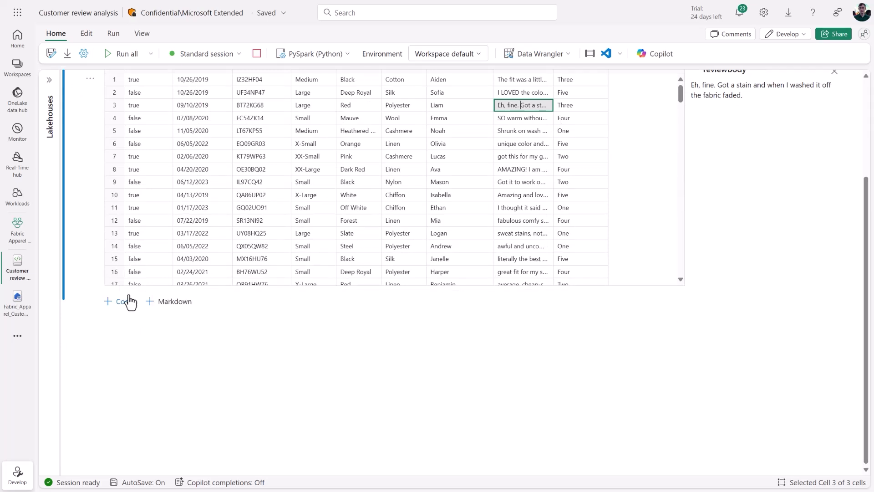
- Add and run a cell setting df["sentiment"] via reviewBody.ai.analyze_sentiment(), then display(df)
{"action": "left_click", "coordinate": [128, 301]}
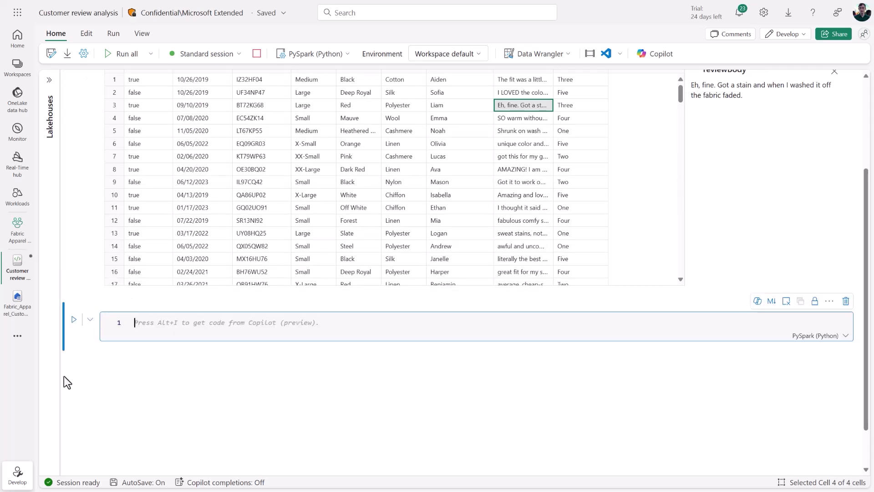
{"action": "type", "text": "df["}
{"action": "type", "text": "\"sentiment"}
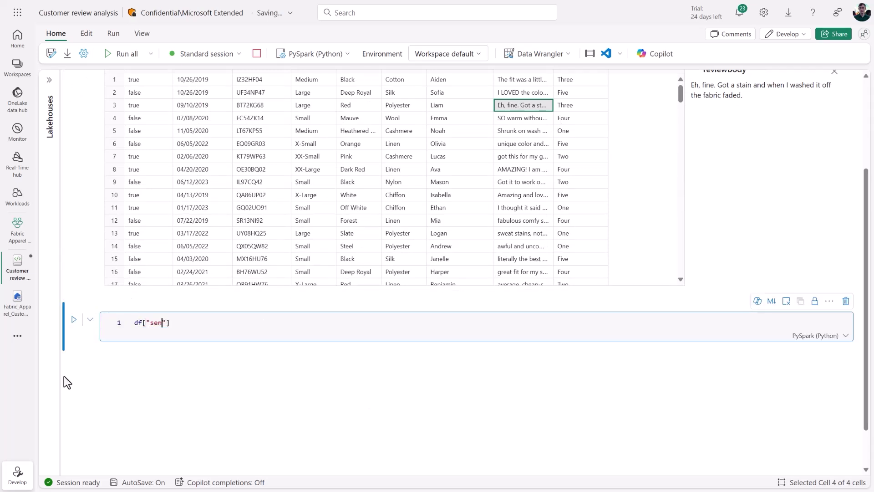
{"action": "type", "text": "\"] "}
{"action": "type", "text": "= df[\"re"}
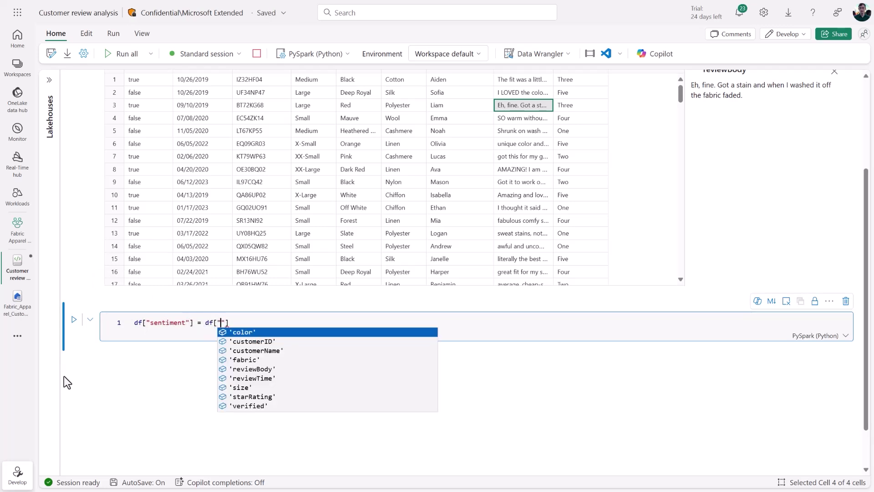
{"action": "key", "text": "Tab"}
{"action": "type", "text": "\"]"}
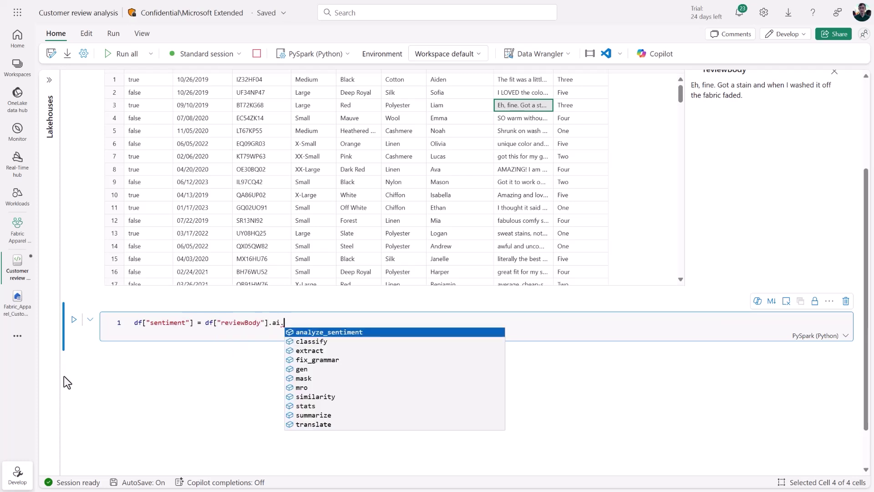
{"action": "key", "text": "Tab"}
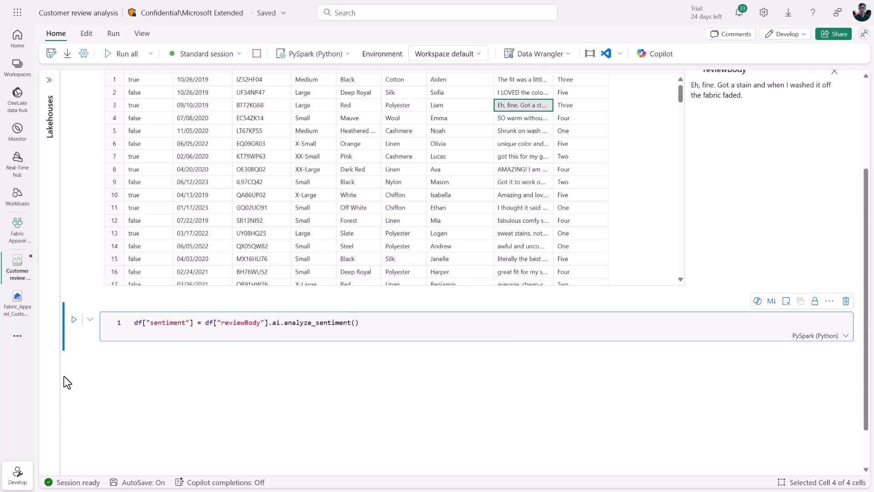
{"action": "key", "text": "Return"}
{"action": "type", "text": "display"}
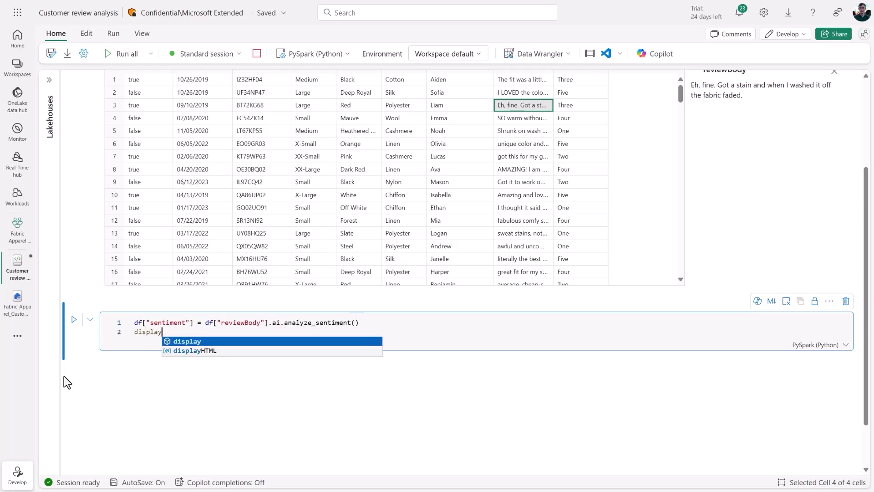
{"action": "type", "text": "(df)"}
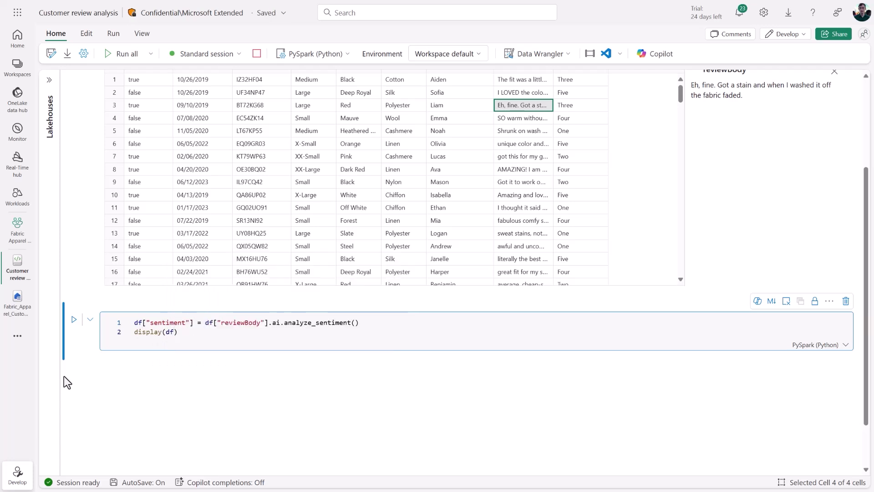
{"action": "key", "text": "ctrl+Return"}
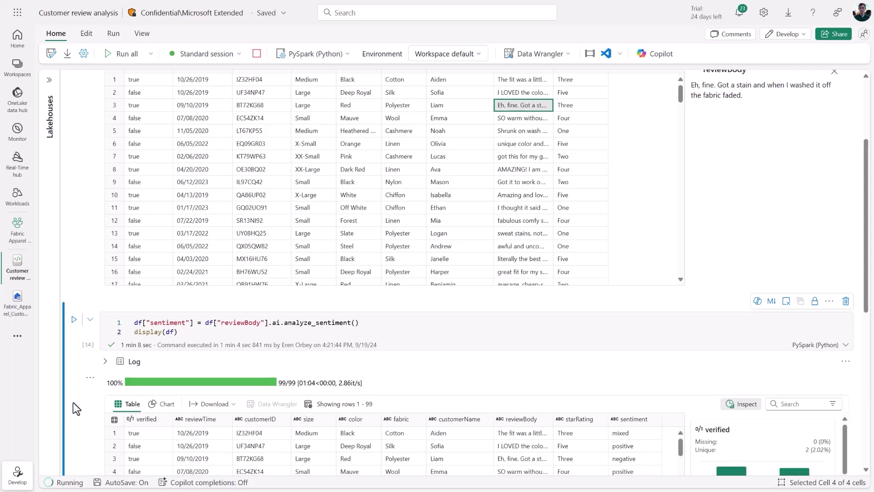
{"action": "scroll", "coordinate": [73, 402], "scroll_direction": "down", "scroll_amount": 5}
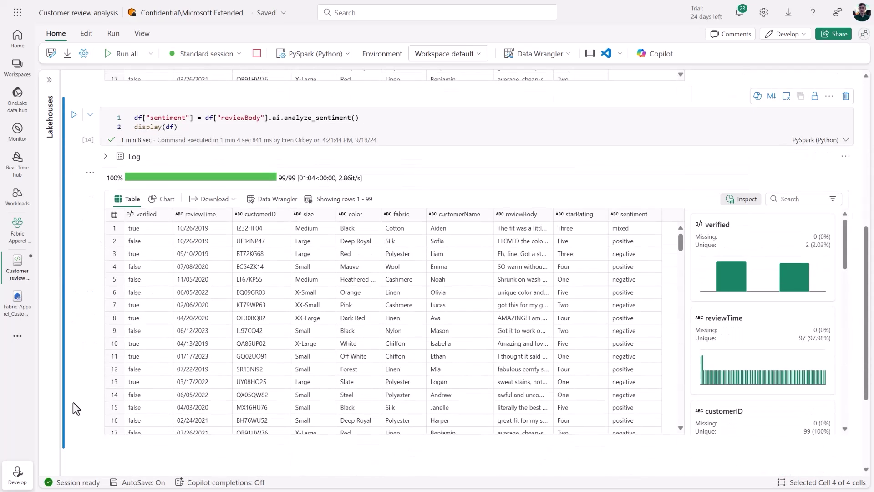
- Compare the sentiment labels with the review text for rows 11, 13 and 15
{"action": "left_click", "coordinate": [526, 356]}
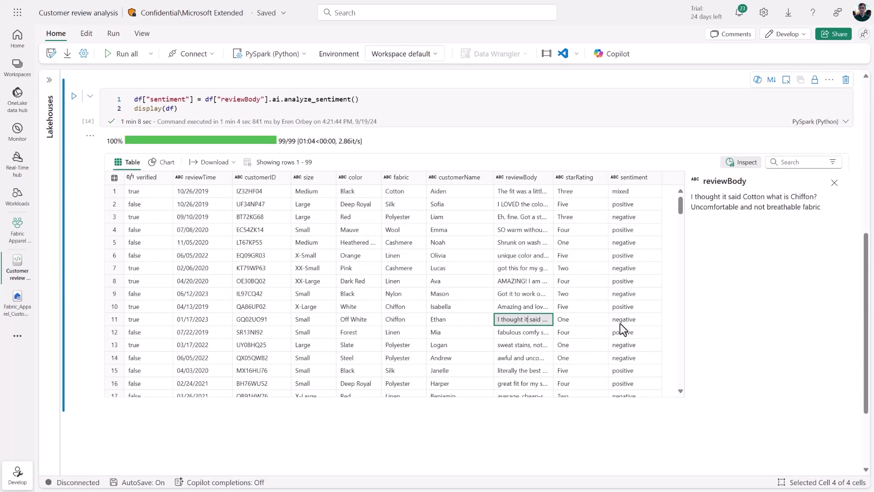
{"action": "left_click", "coordinate": [628, 318]}
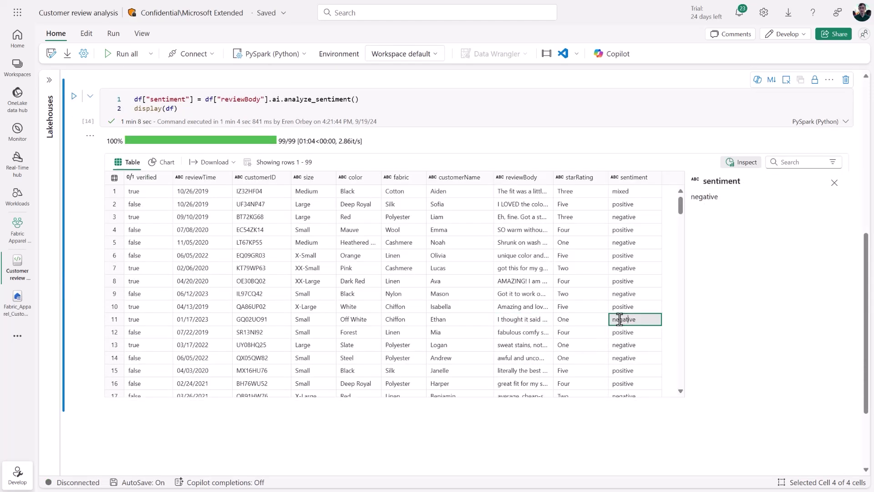
{"action": "left_click", "coordinate": [530, 343]}
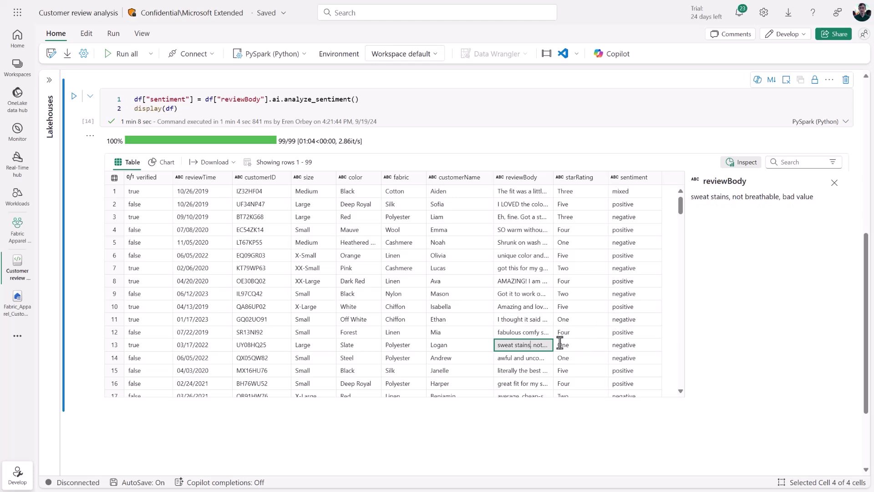
{"action": "left_click", "coordinate": [623, 344]}
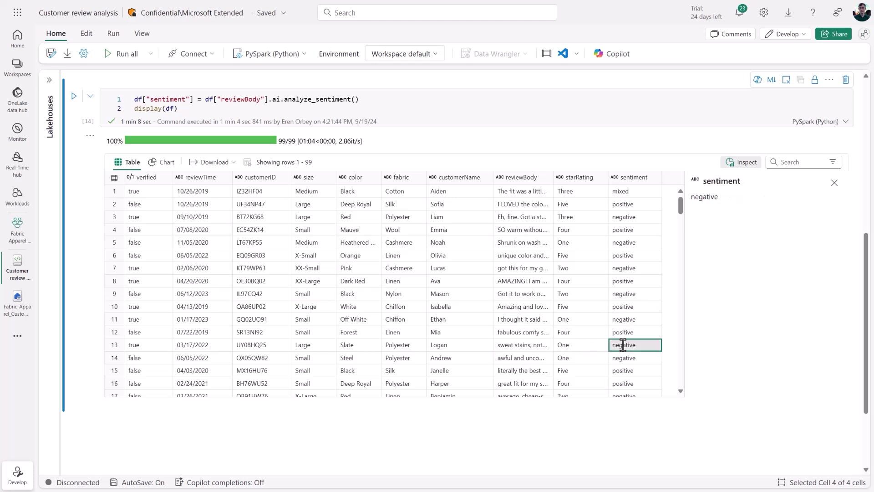
{"action": "left_click", "coordinate": [534, 369]}
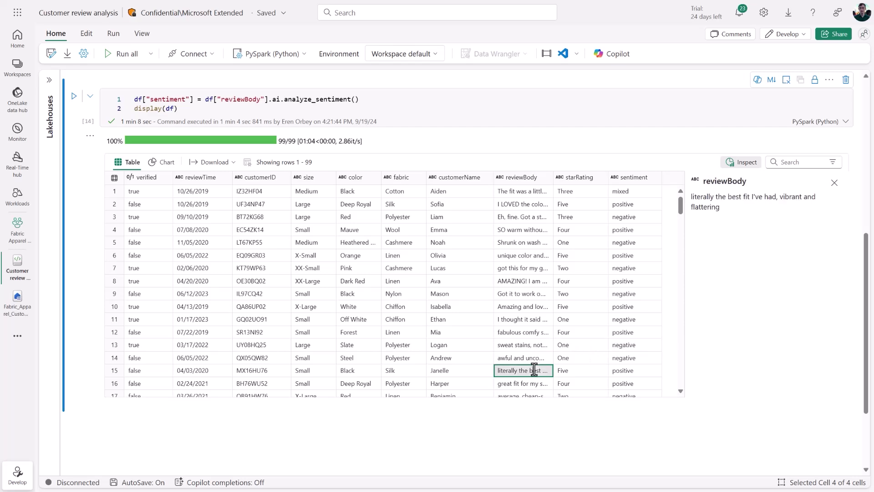
{"action": "left_click", "coordinate": [616, 369]}
- Check row 28's neutral label against its review, then add an empty code cell
{"action": "scroll", "coordinate": [633, 344], "scroll_direction": "down", "scroll_amount": 4}
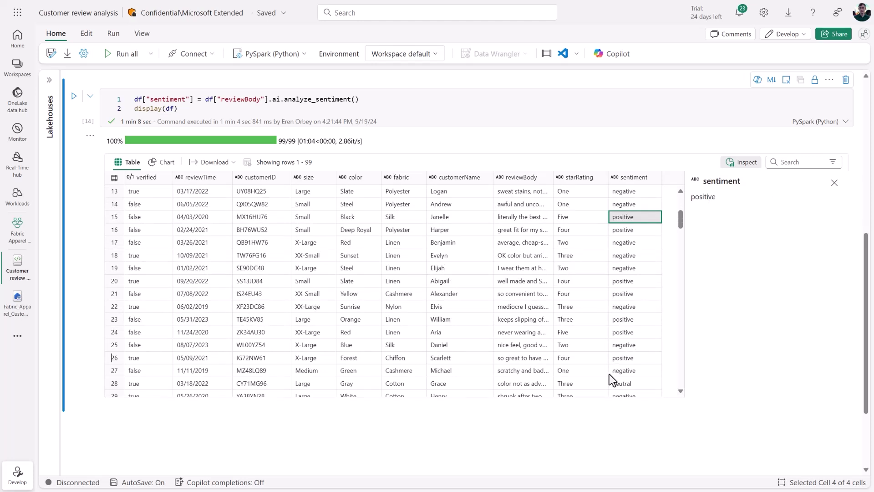
{"action": "left_click", "coordinate": [613, 381]}
{"action": "left_click", "coordinate": [544, 382]}
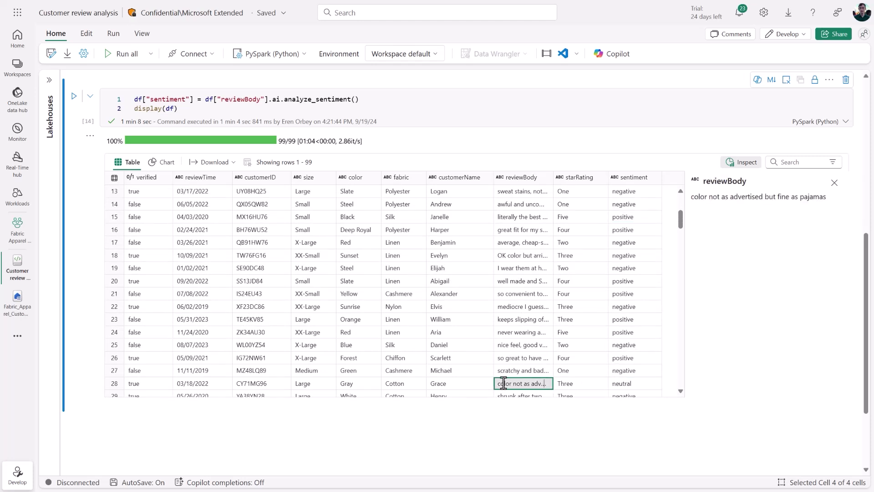
{"action": "left_click", "coordinate": [99, 412]}
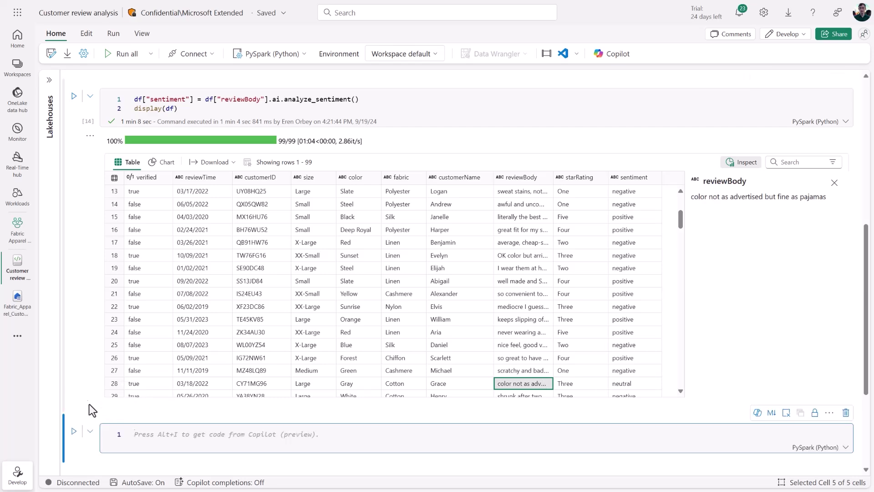
- Run df["customer_issue"] = ai.classify into color, size/fit, material, value, other, and display(df)
{"action": "scroll", "coordinate": [84, 380], "scroll_direction": "down", "scroll_amount": 3}
{"action": "type", "text": "df[\""}
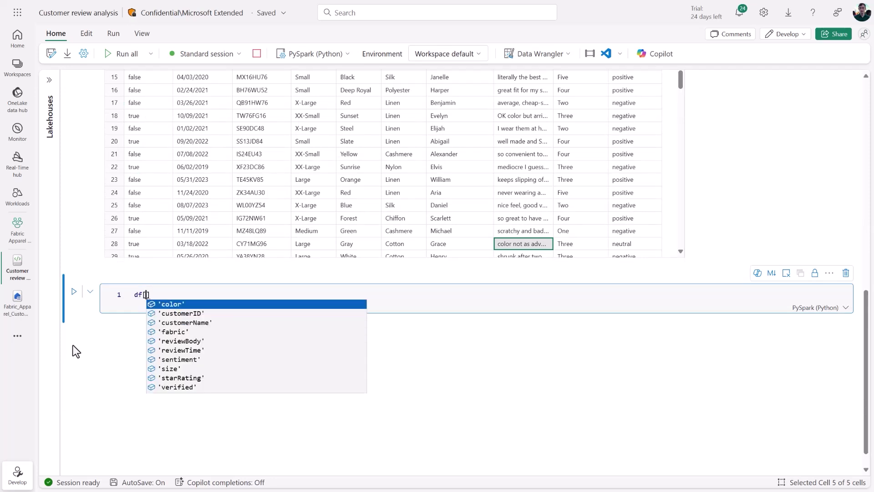
{"action": "type", "text": "customer_issue\"]"}
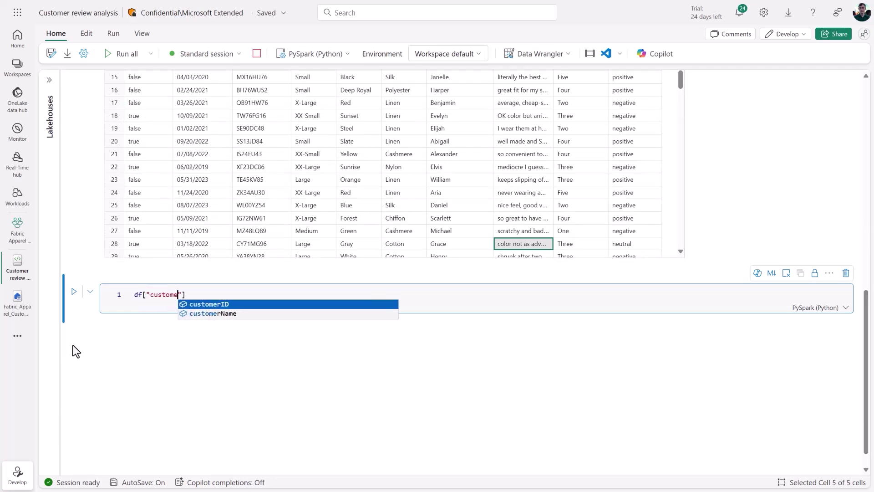
{"action": "type", "text": " ="}
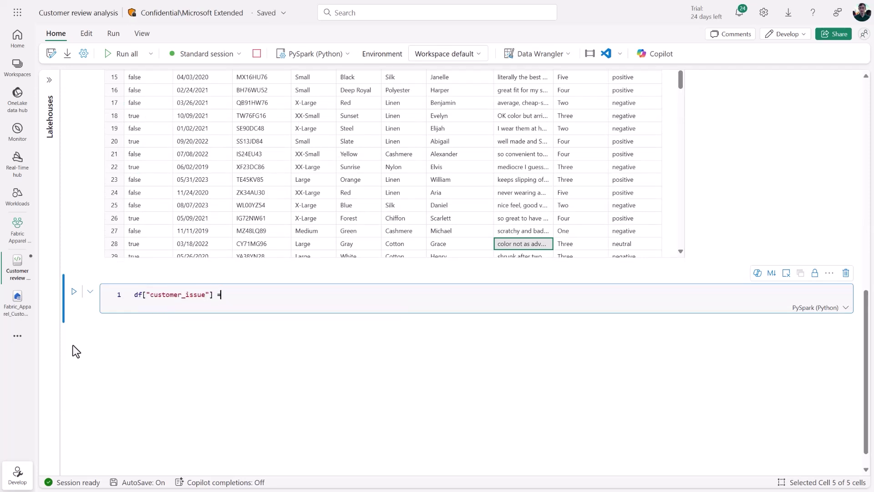
{"action": "type", "text": " df[\"reviewBody\"].ai."}
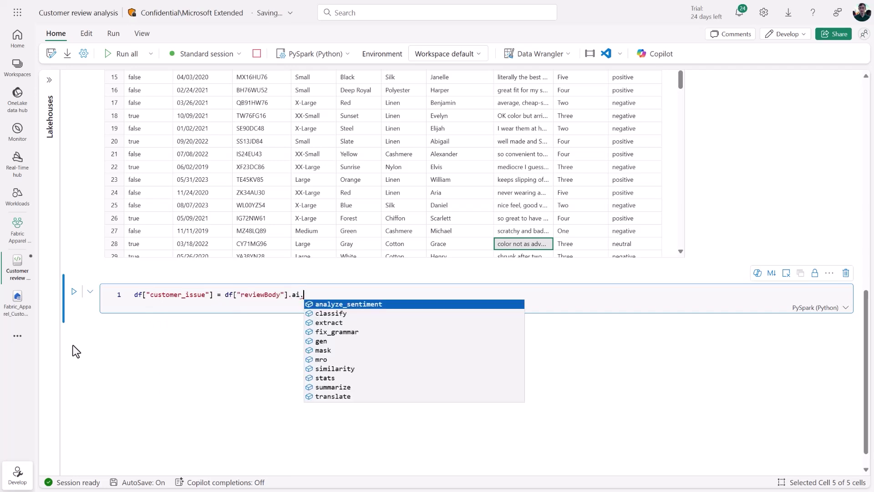
{"action": "type", "text": "classify("}
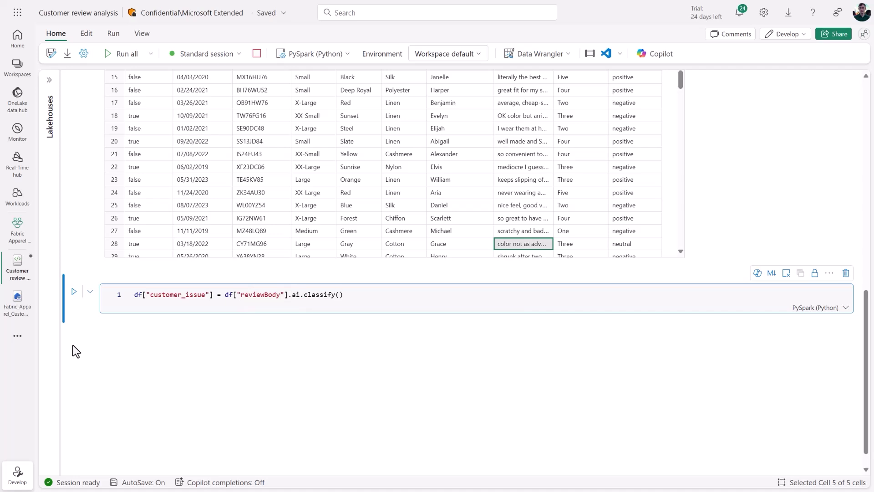
{"action": "type", "text": "\"colo"}
{"action": "type", "text": "r\", \"size/fit"}
{"action": "type", "text": "\", \"material"}
{"action": "type", "text": "\", \"value"}
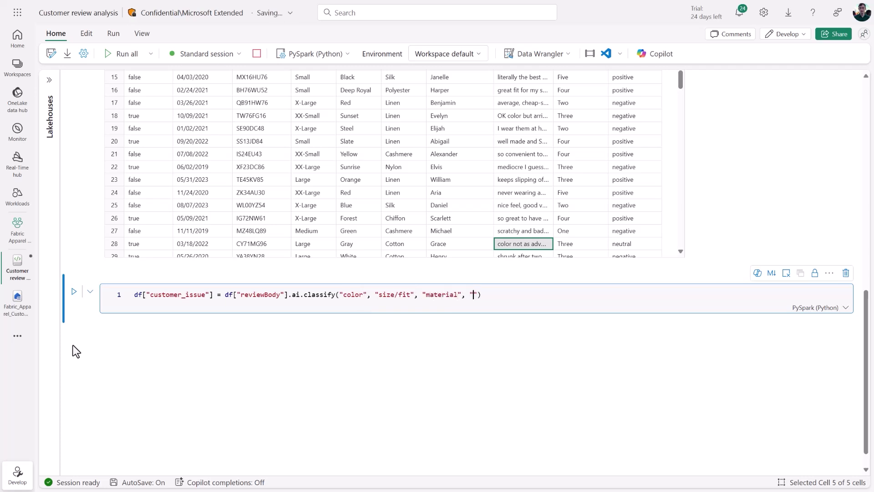
{"action": "type", "text": "\", \"other\")"}
{"action": "key", "text": "Return"}
{"action": "type", "text": "disp"}
{"action": "key", "text": "Tab"}
{"action": "type", "text": "(df)"}
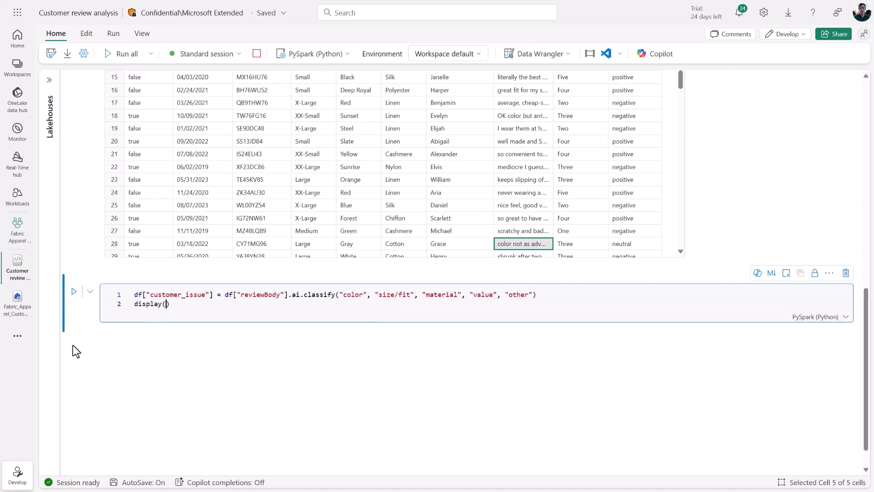
{"action": "key", "text": "ctrl+Return"}
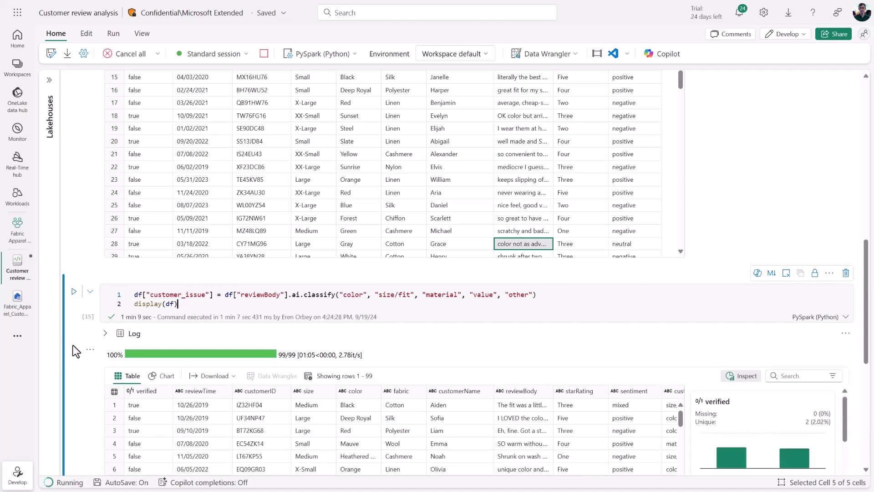
- Scroll the table right to customer_issue and view its category summary
{"action": "scroll", "coordinate": [76, 351], "scroll_direction": "down", "scroll_amount": 3}
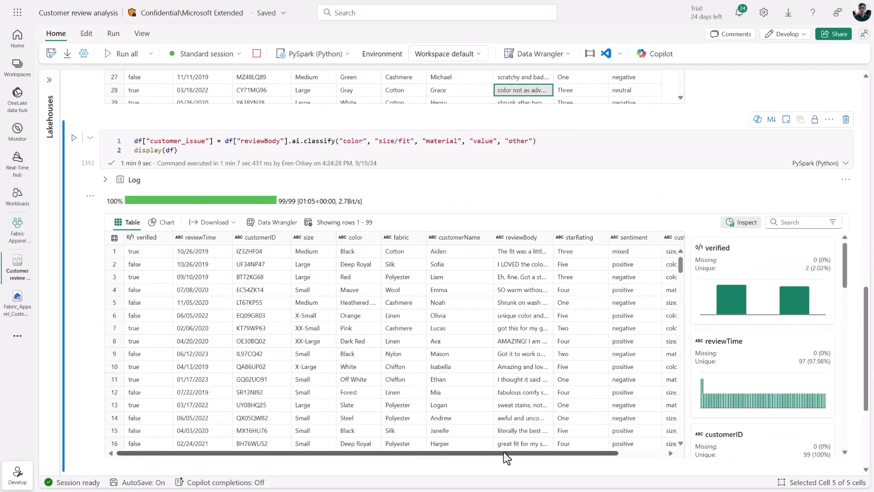
{"action": "left_click_drag", "start_coordinate": [503, 451], "coordinate": [621, 455]}
{"action": "left_click", "coordinate": [642, 238]}
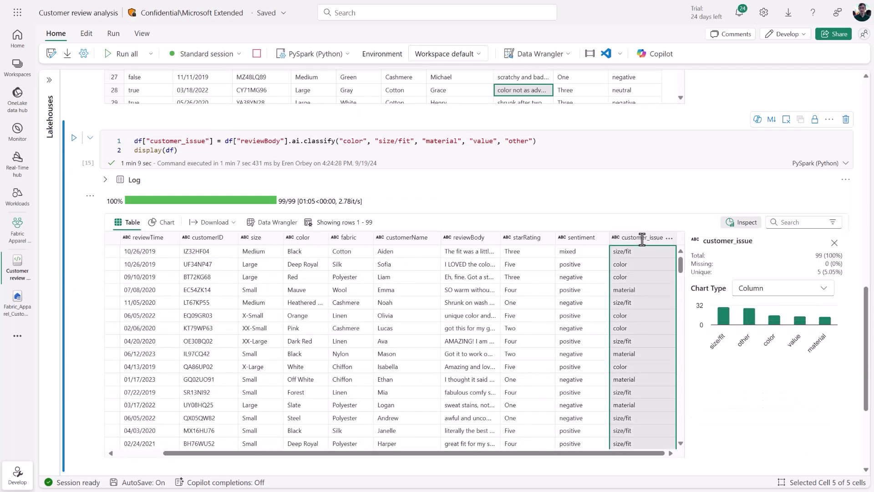
- Verify customer_issue labels against reviews, including the sweat stains review labelled material
{"action": "left_click", "coordinate": [638, 377]}
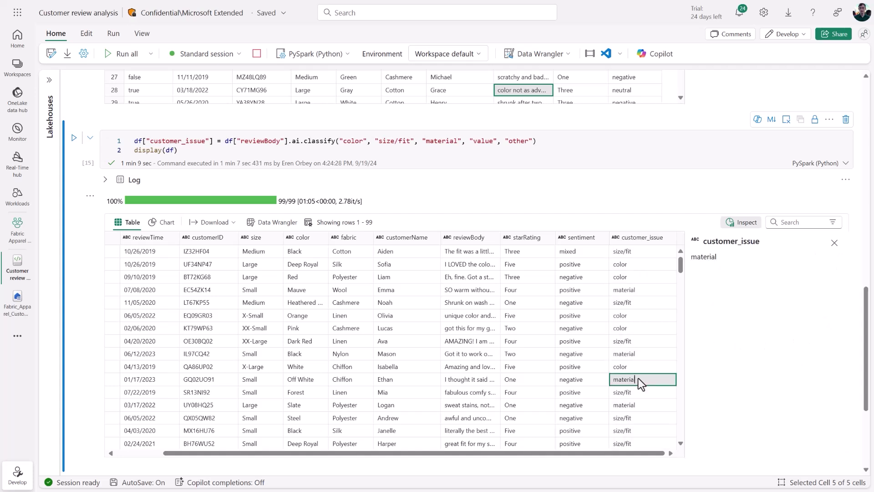
{"action": "left_click", "coordinate": [481, 380]}
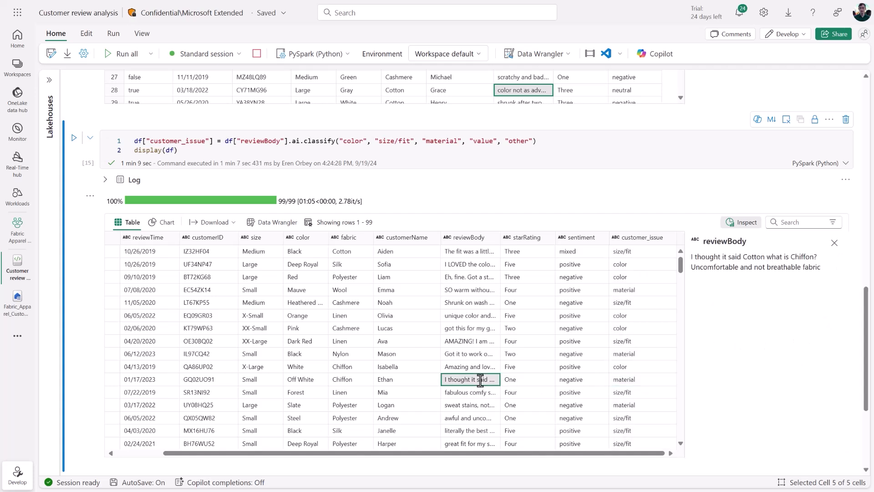
{"action": "left_click", "coordinate": [482, 392]}
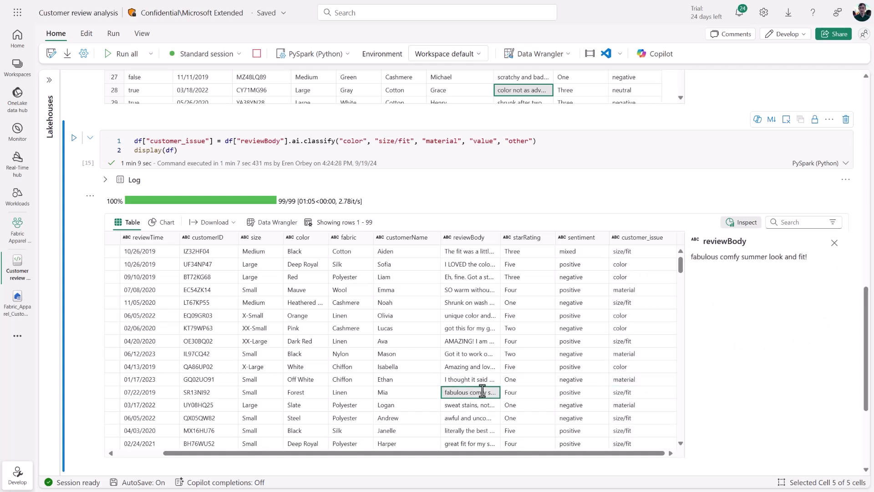
{"action": "left_click", "coordinate": [615, 392]}
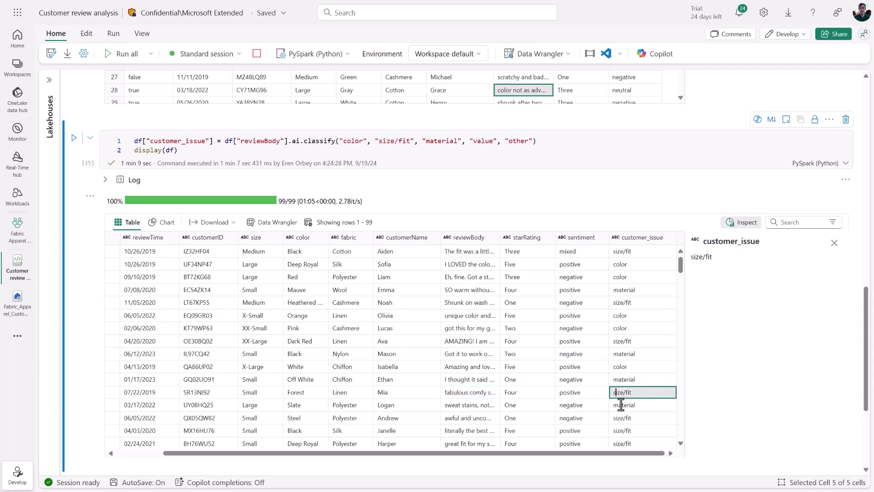
{"action": "left_click", "coordinate": [621, 404]}
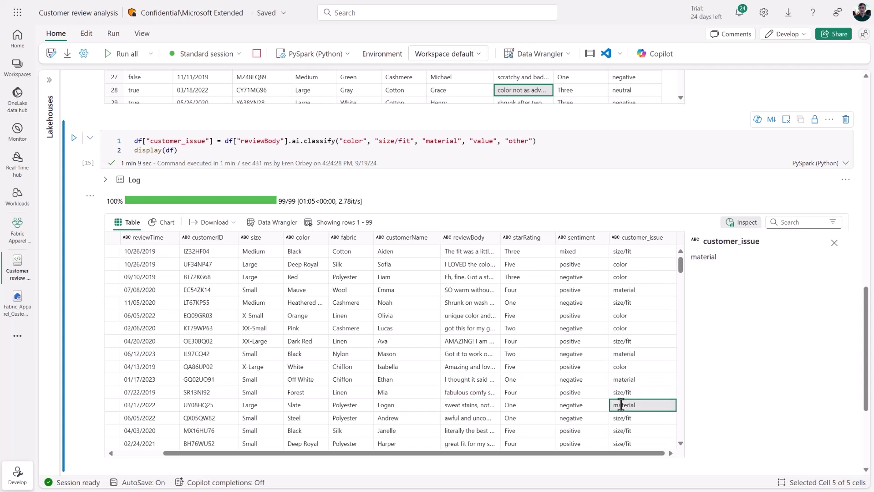
{"action": "left_click", "coordinate": [477, 405]}
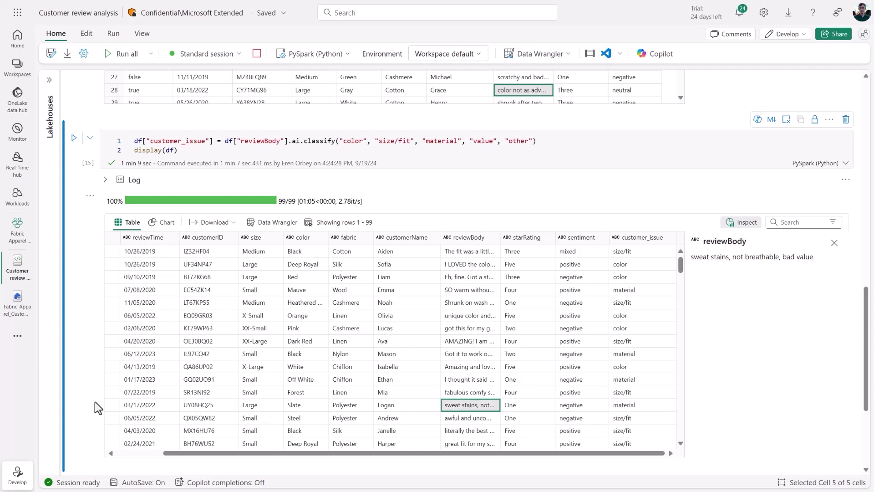
{"action": "scroll", "coordinate": [109, 389], "scroll_direction": "down", "scroll_amount": 4}
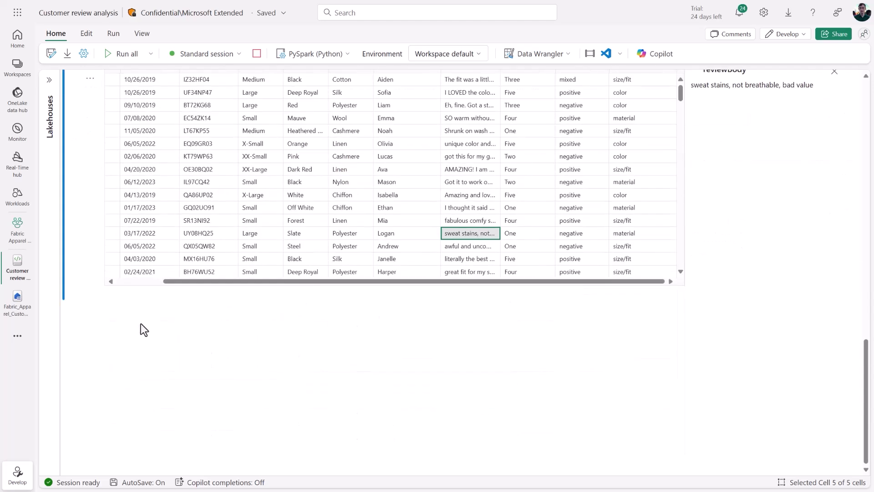
- Add and run a cell saving df via spark.createDataFrame as table enriched_customer_reviews
{"action": "left_click", "coordinate": [122, 301]}
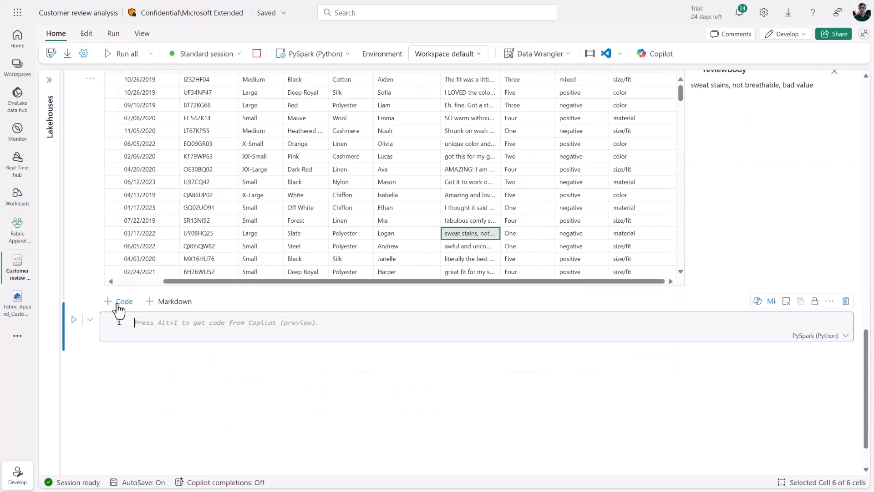
{"action": "type", "text": "spark."}
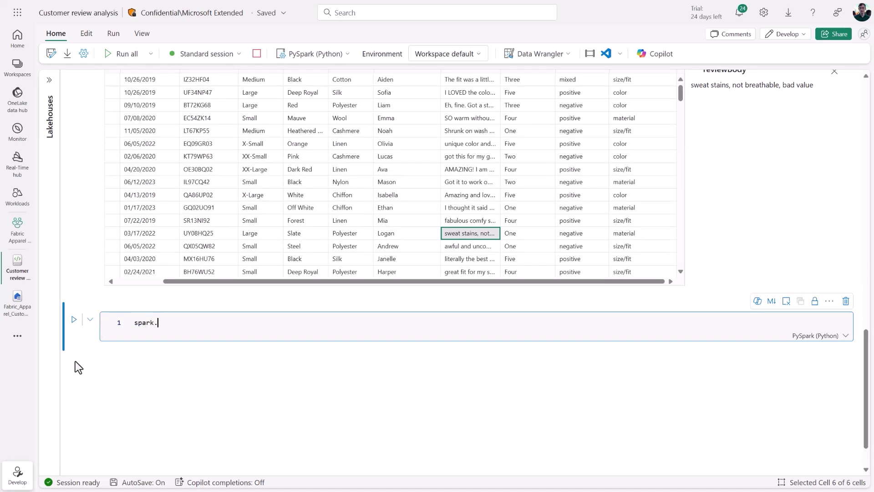
{"action": "type", "text": "createDataFrame(df).write.saveAsTable"}
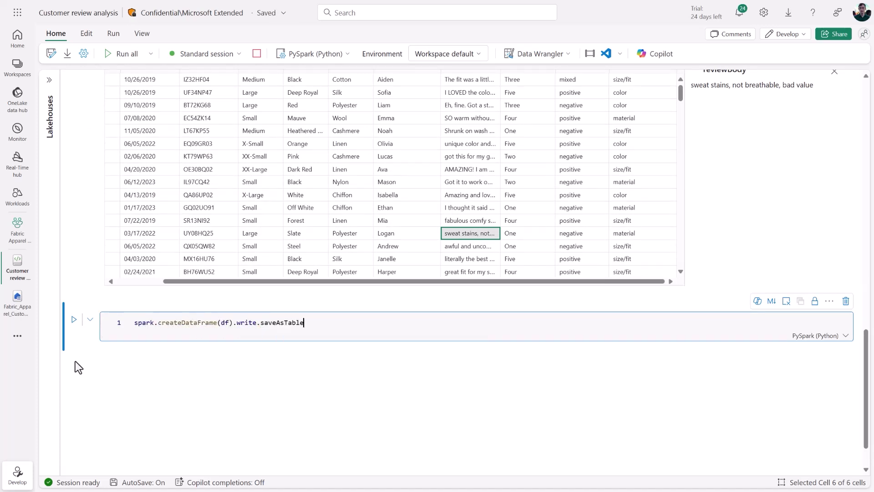
{"action": "type", "text": "(\"enriched_custo"}
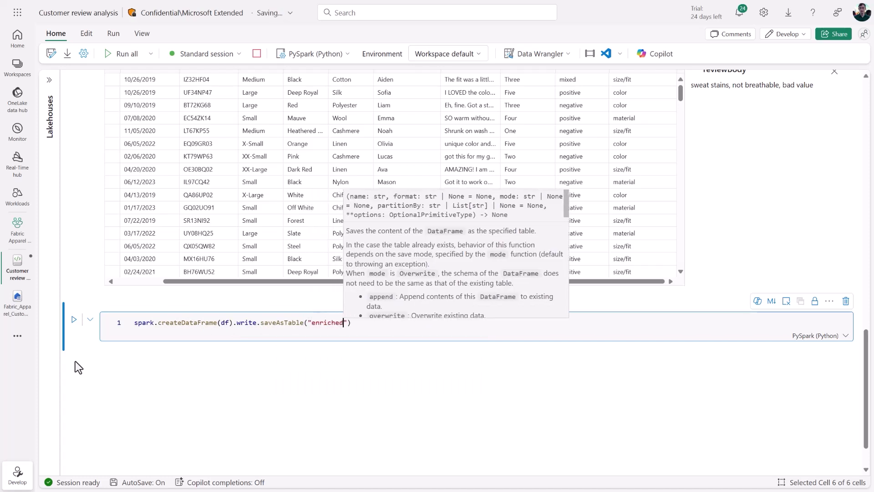
{"action": "type", "text": "mer_reviews"}
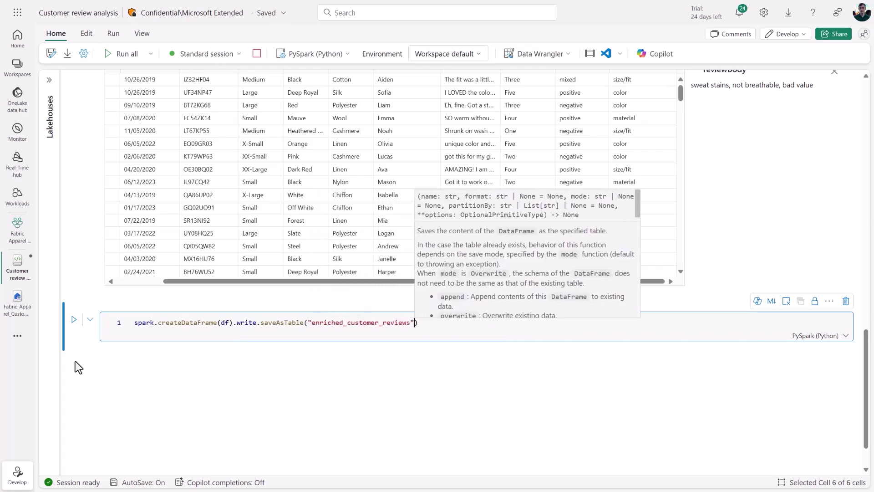
{"action": "key", "text": "ctrl+Return"}
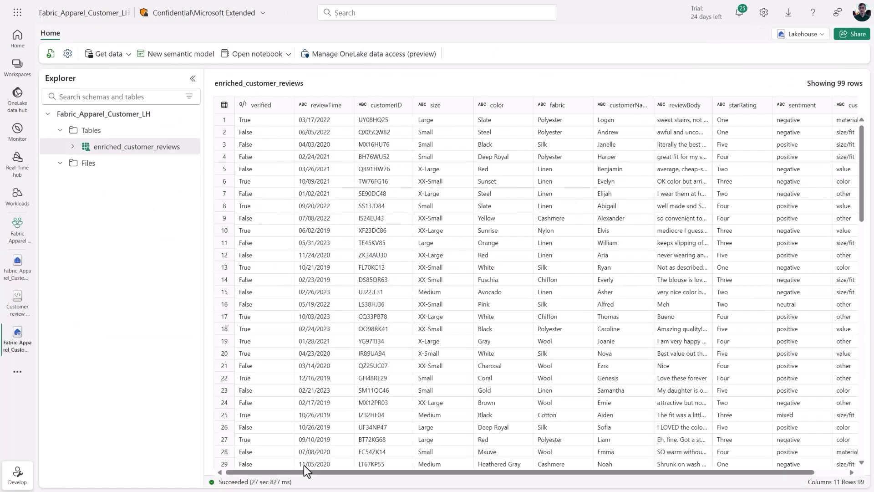
- Inspect the sentiment and customer_issue columns in the saved enriched_customer_reviews table
{"action": "left_click_drag", "start_coordinate": [304, 470], "coordinate": [418, 490]}
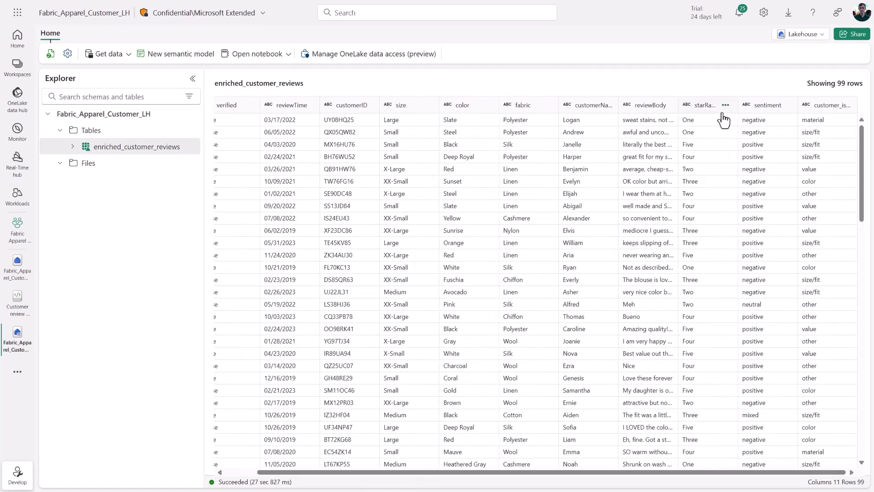
{"action": "left_click", "coordinate": [756, 110]}
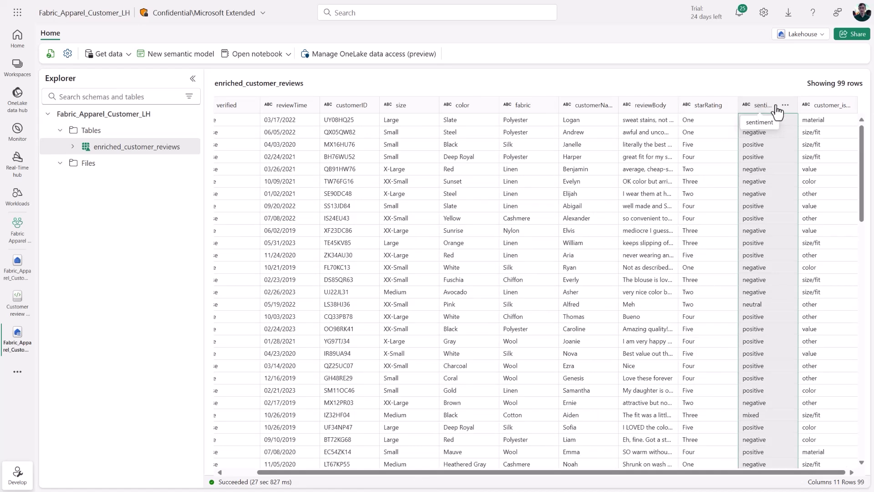
{"action": "left_click", "coordinate": [814, 116]}
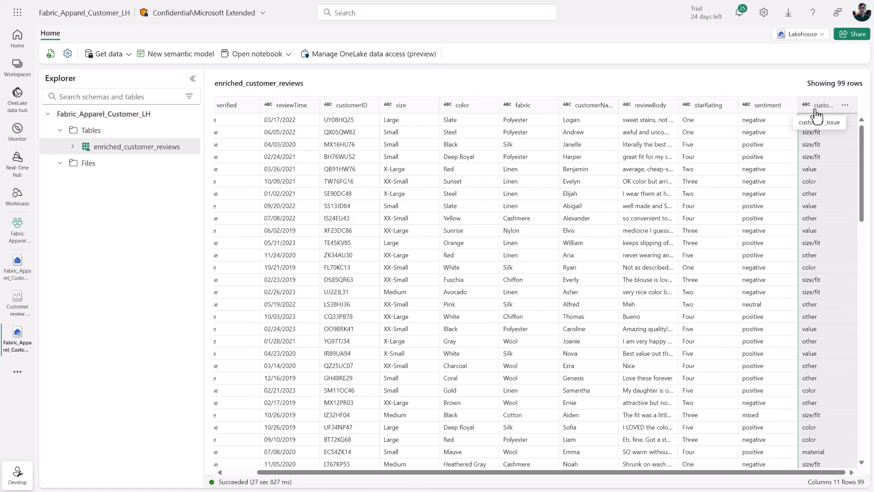
- Switch to the SQL analytics endpoint and create a new report from all available data
{"action": "left_click", "coordinate": [804, 35]}
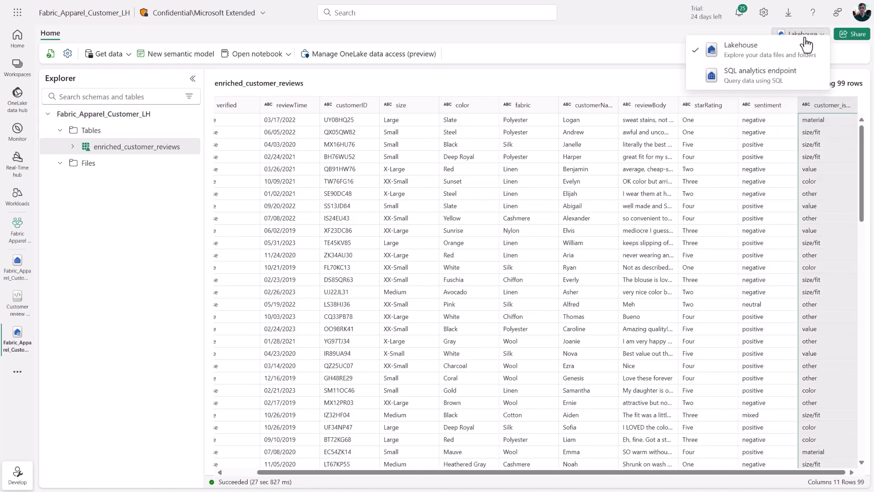
{"action": "left_click", "coordinate": [800, 82]}
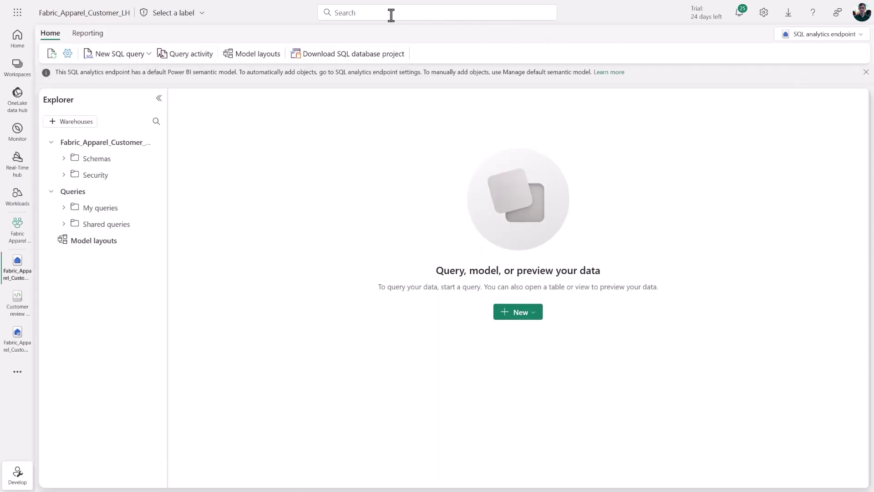
{"action": "left_click", "coordinate": [102, 31]}
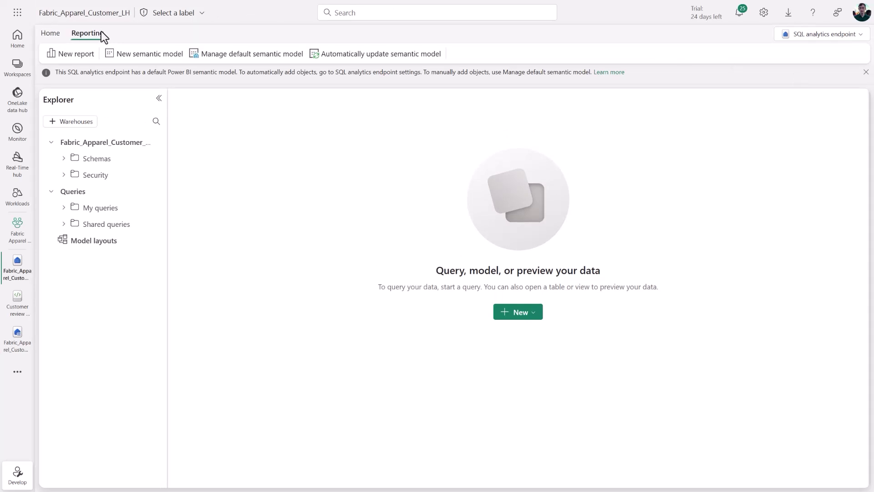
{"action": "left_click", "coordinate": [88, 55]}
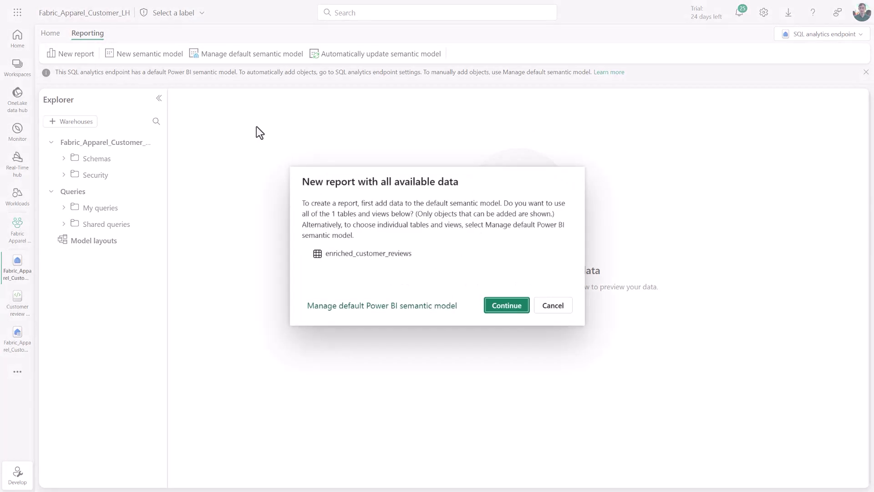
{"action": "left_click", "coordinate": [496, 304]}
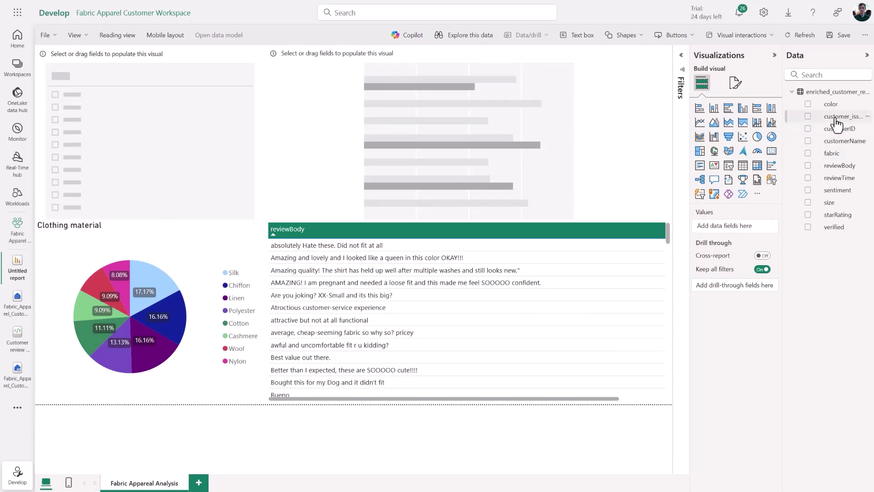
- Build a customer_issue slicer and sentiment count bar chart, then hide the Data and Visualizations panes
{"action": "left_click_drag", "start_coordinate": [835, 124], "coordinate": [161, 138]}
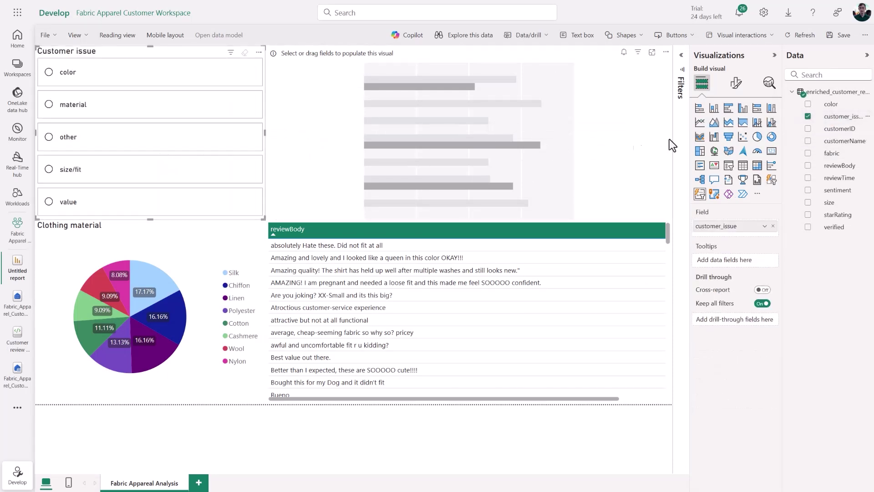
{"action": "left_click_drag", "start_coordinate": [850, 191], "coordinate": [592, 149]}
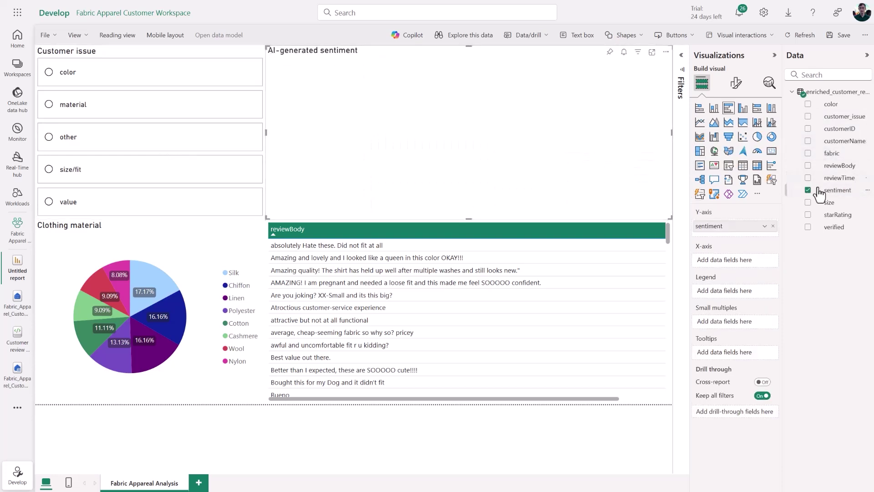
{"action": "left_click_drag", "start_coordinate": [813, 188], "coordinate": [739, 262]}
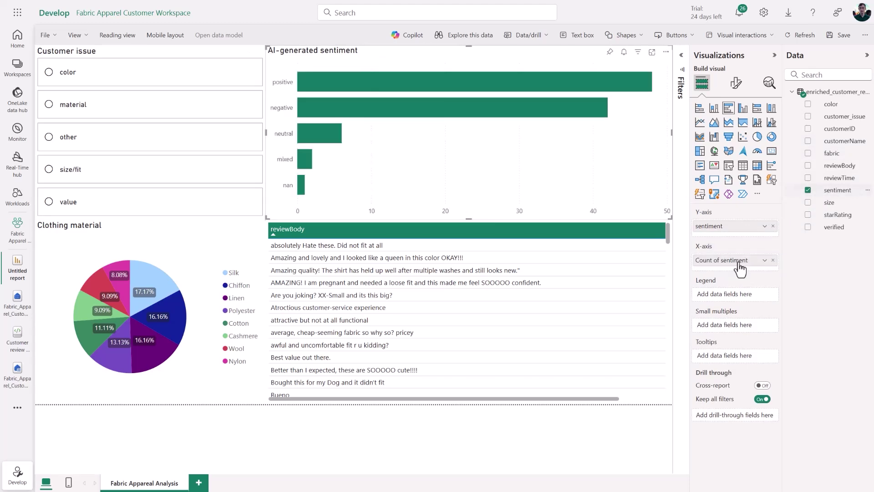
{"action": "left_click", "coordinate": [867, 55]}
{"action": "left_click", "coordinate": [850, 55]}
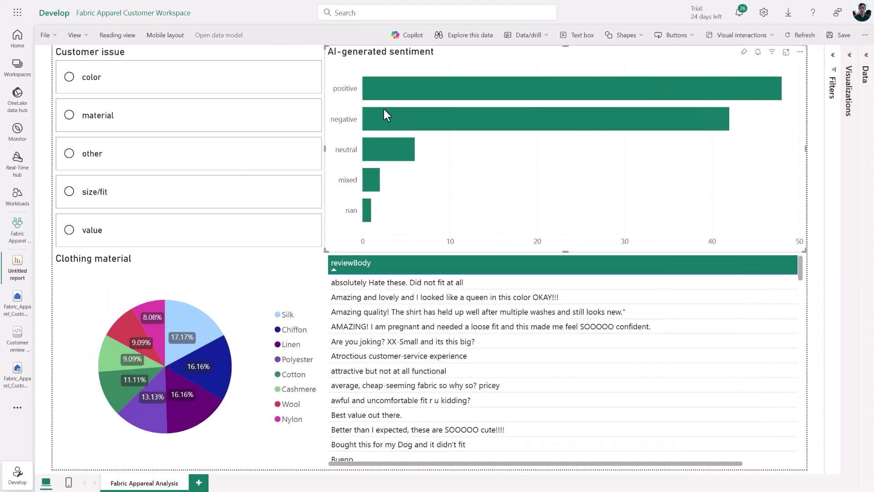
- Filter to material issues, cross-filter to negative reviews, then clear the material filter
{"action": "left_click", "coordinate": [193, 116]}
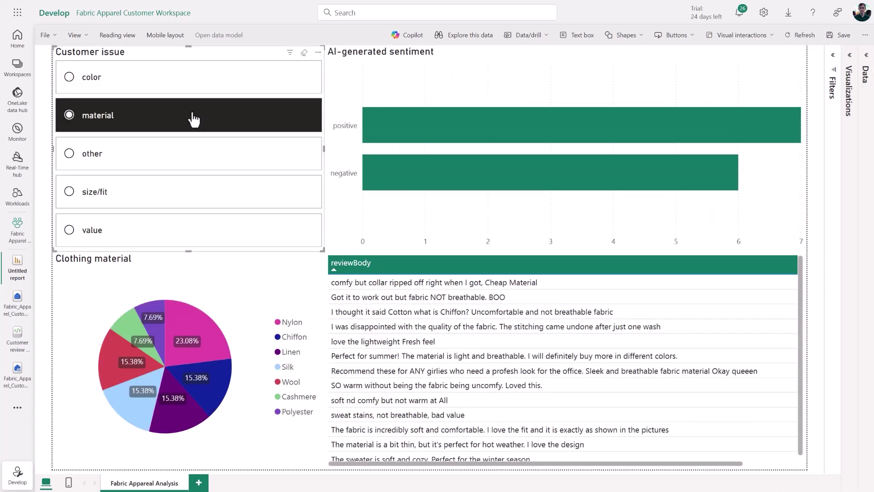
{"action": "left_click", "coordinate": [428, 169]}
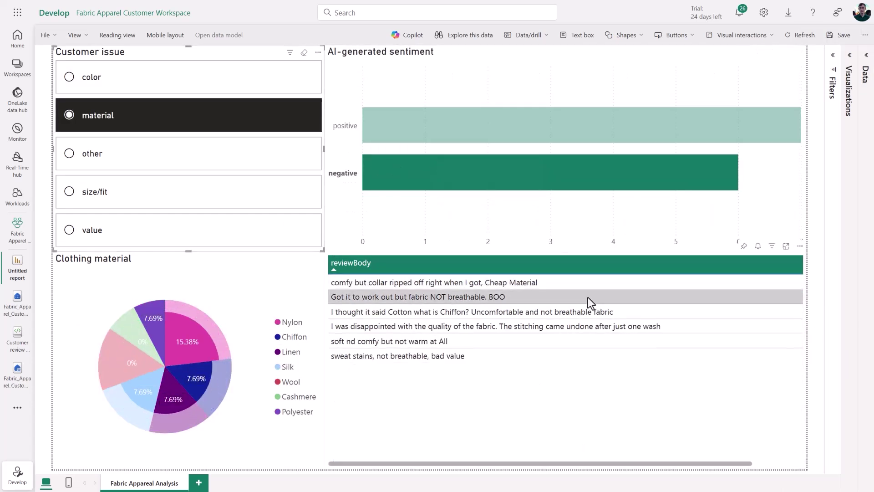
{"action": "left_click", "coordinate": [277, 117]}
- Filter to color issues and cross-highlight positive, Silk and negative selections, then clear
{"action": "left_click", "coordinate": [271, 84]}
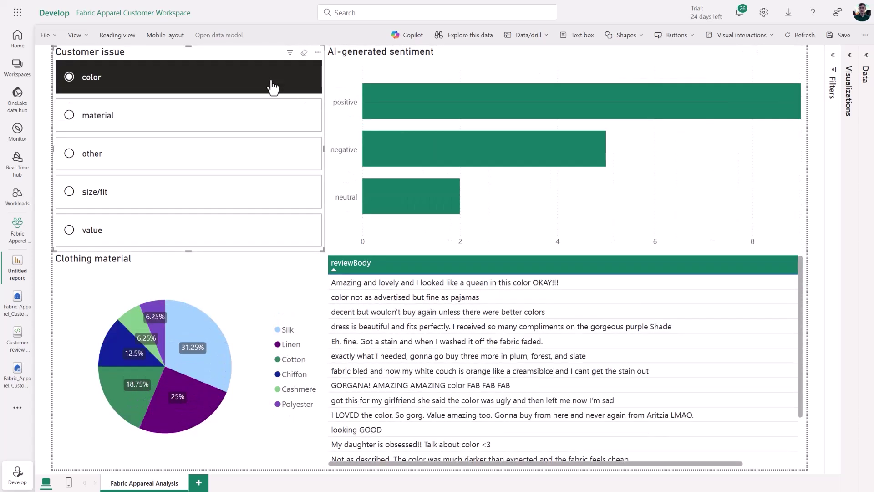
{"action": "left_click", "coordinate": [421, 99]}
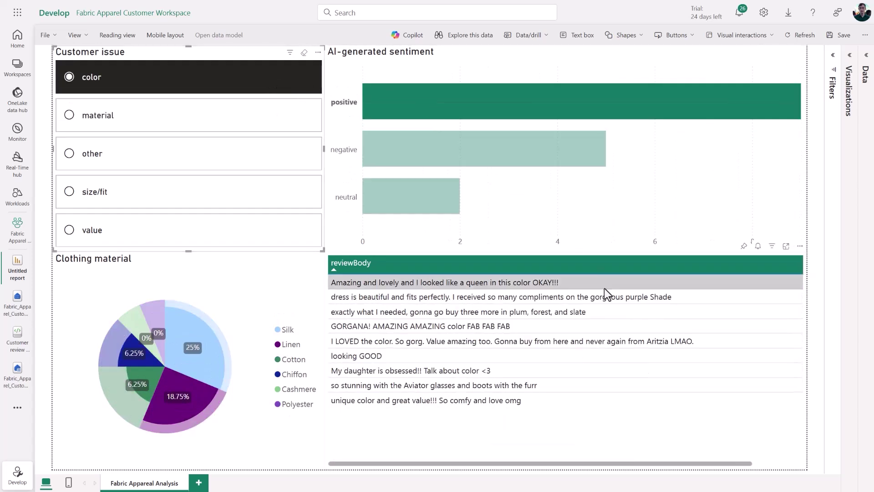
{"action": "left_click", "coordinate": [183, 330]}
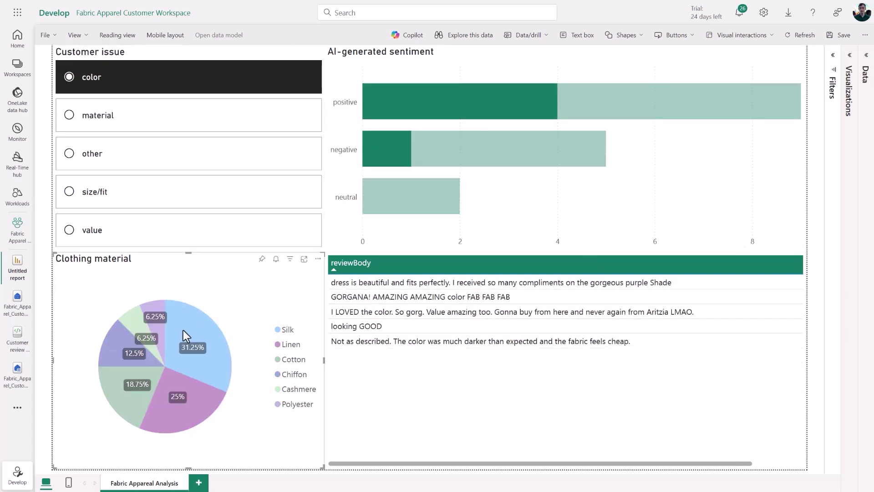
{"action": "left_click", "coordinate": [382, 147]}
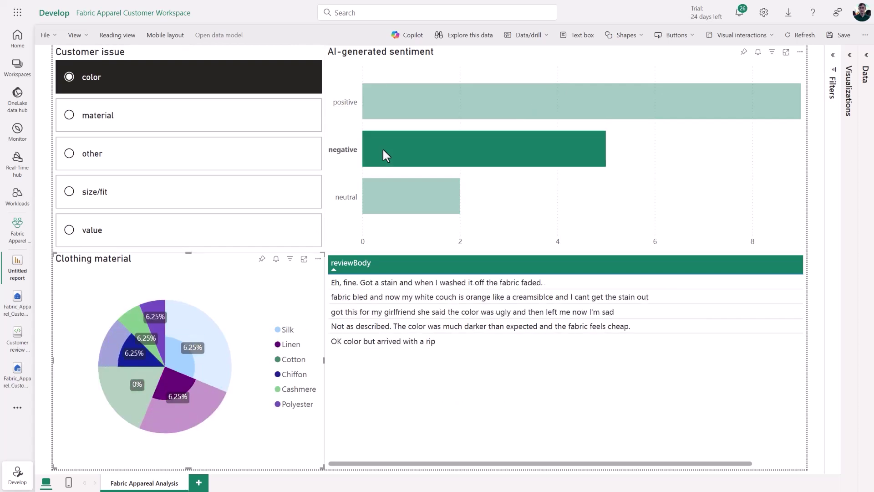
{"action": "left_click", "coordinate": [383, 150]}
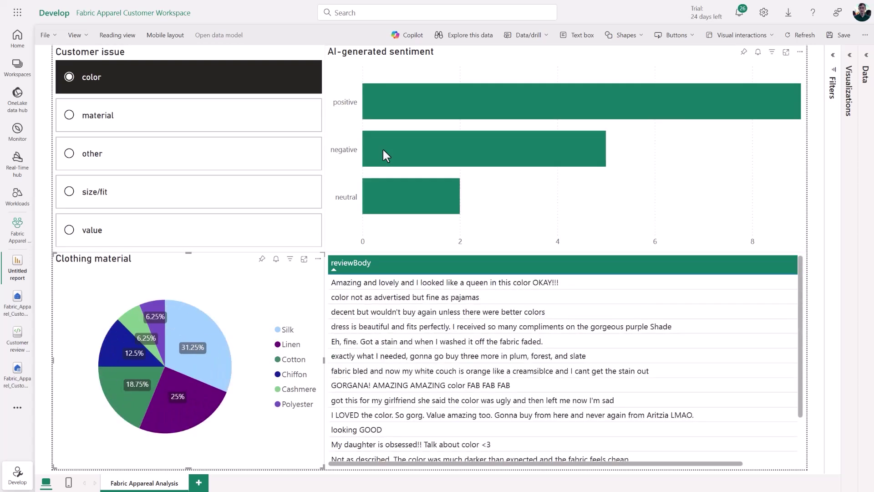